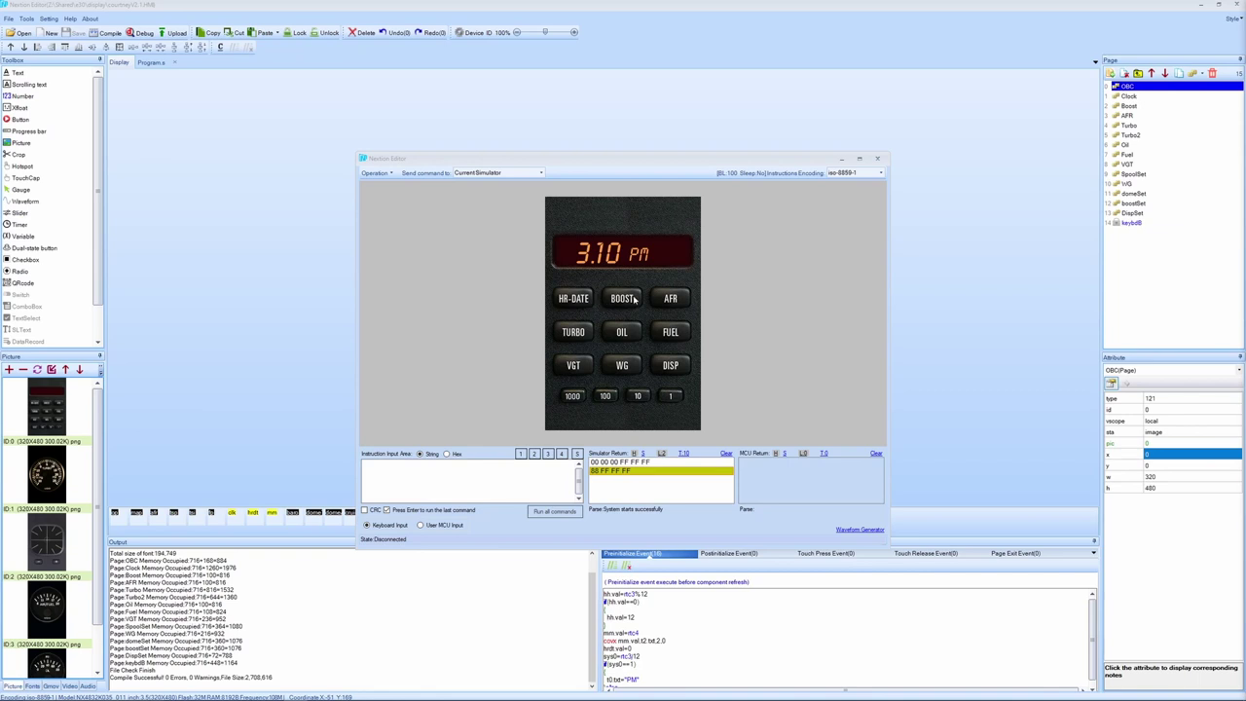
Switch the simulated OBC readout to the date, view the analog clock page and return to the main keypad.
left_click(585, 306)
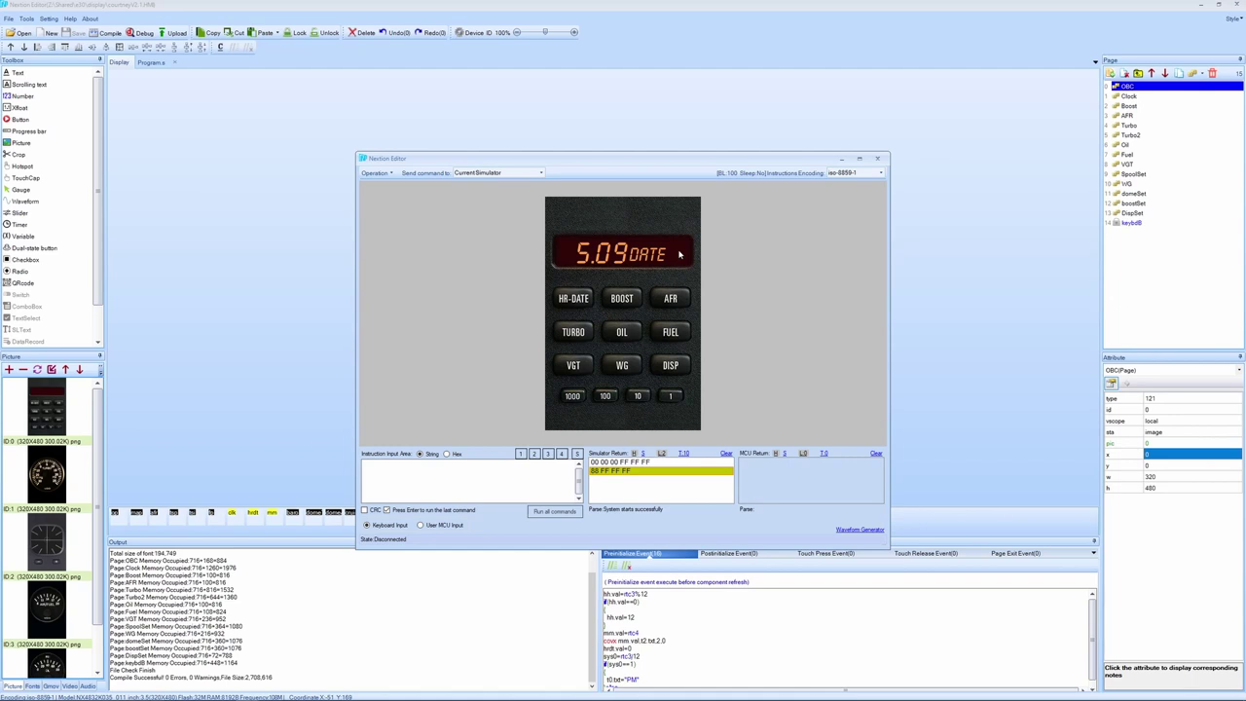
left_click(679, 254)
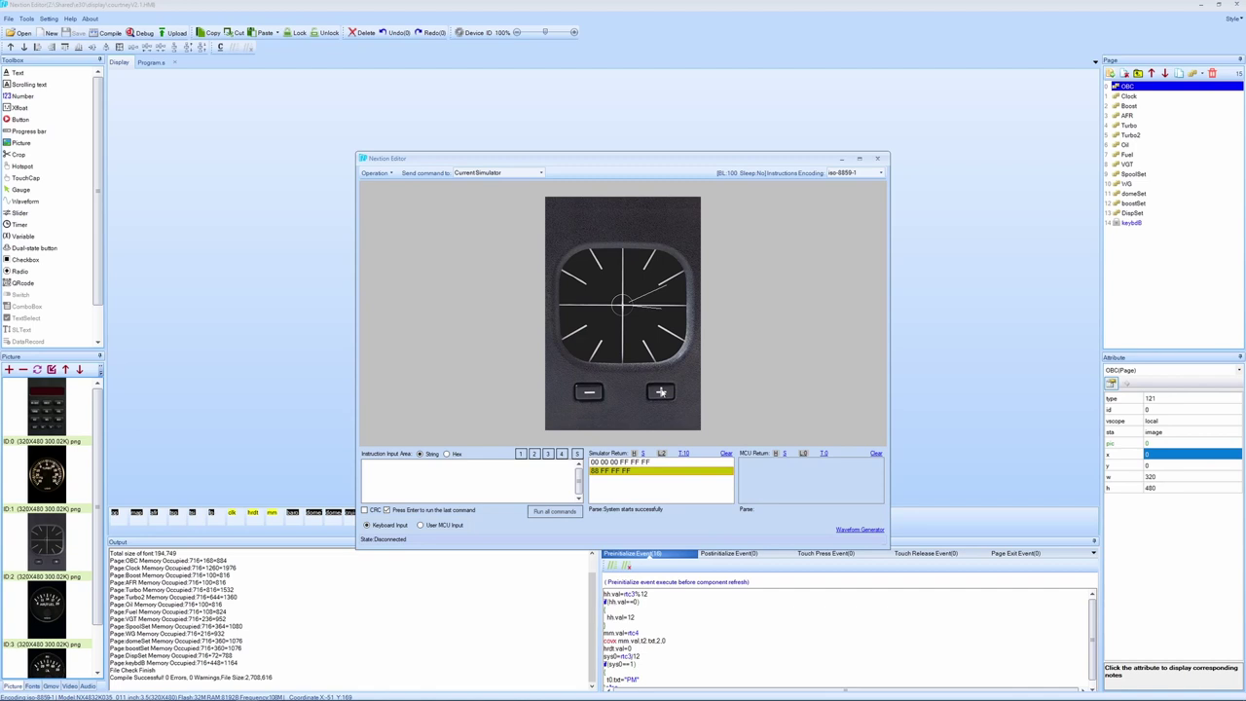
left_click(595, 394)
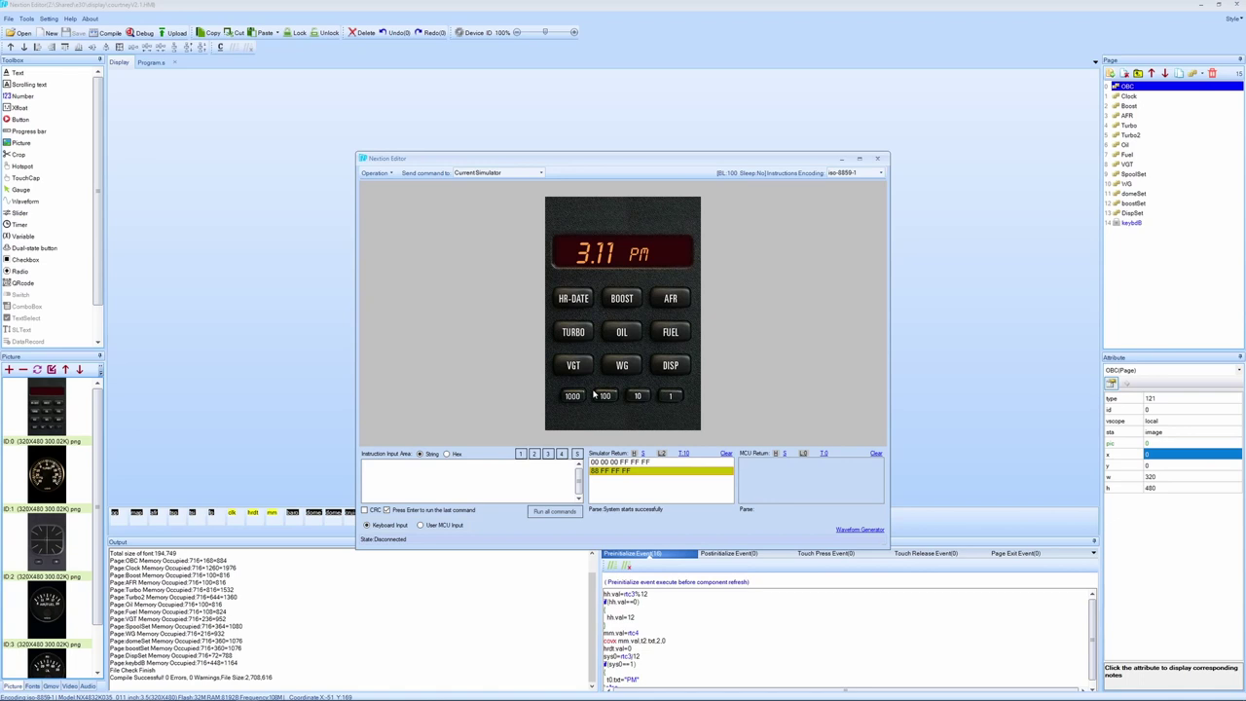
Send OBC.map.val=200 to the simulator from the boost gauge page and reopen the gauge from the main keypad.
left_click(615, 299)
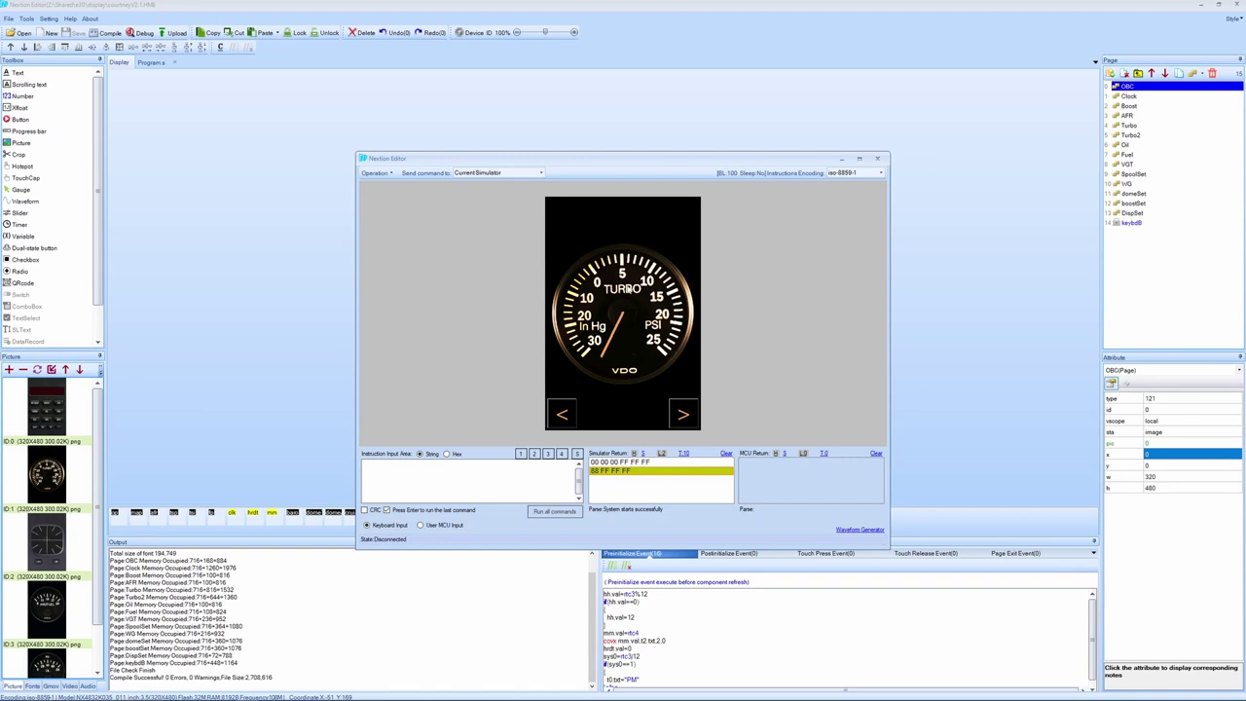
left_click(629, 564)
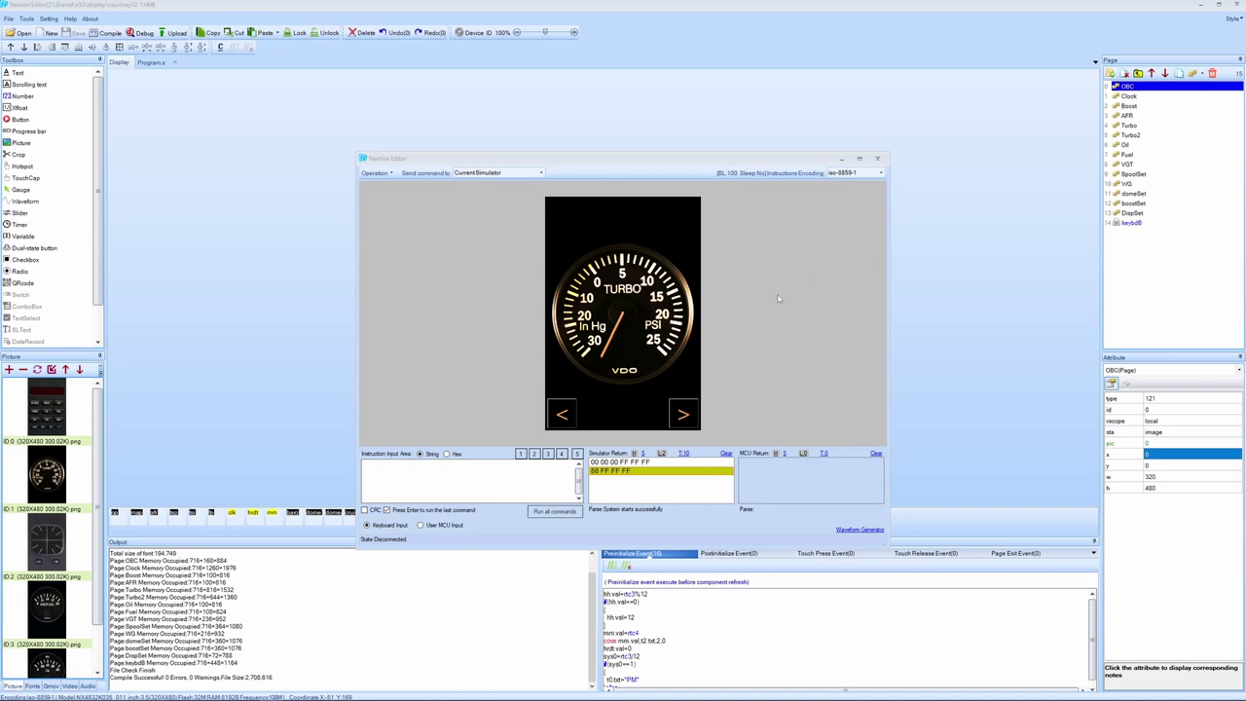
left_click(533, 476)
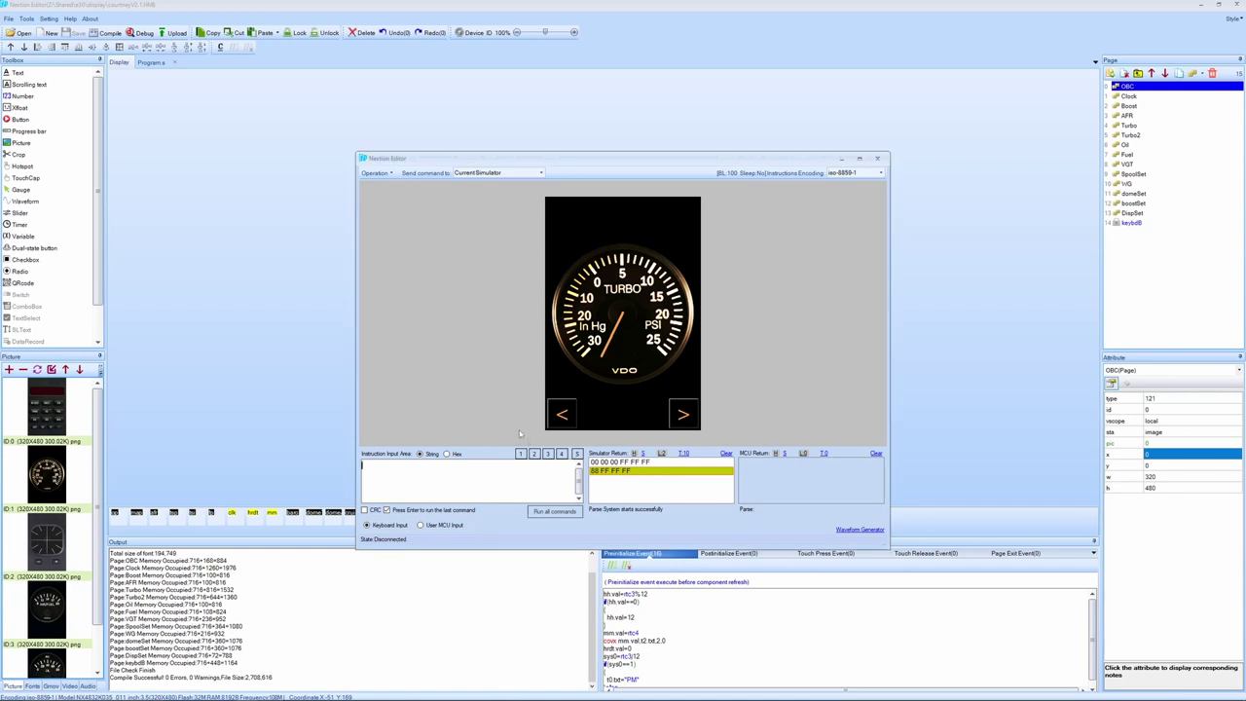
type("OBC.map.val=200")
key("Return")
left_click_drag(403, 466, 416, 465)
left_click(404, 465)
key("Return")
left_click(563, 414)
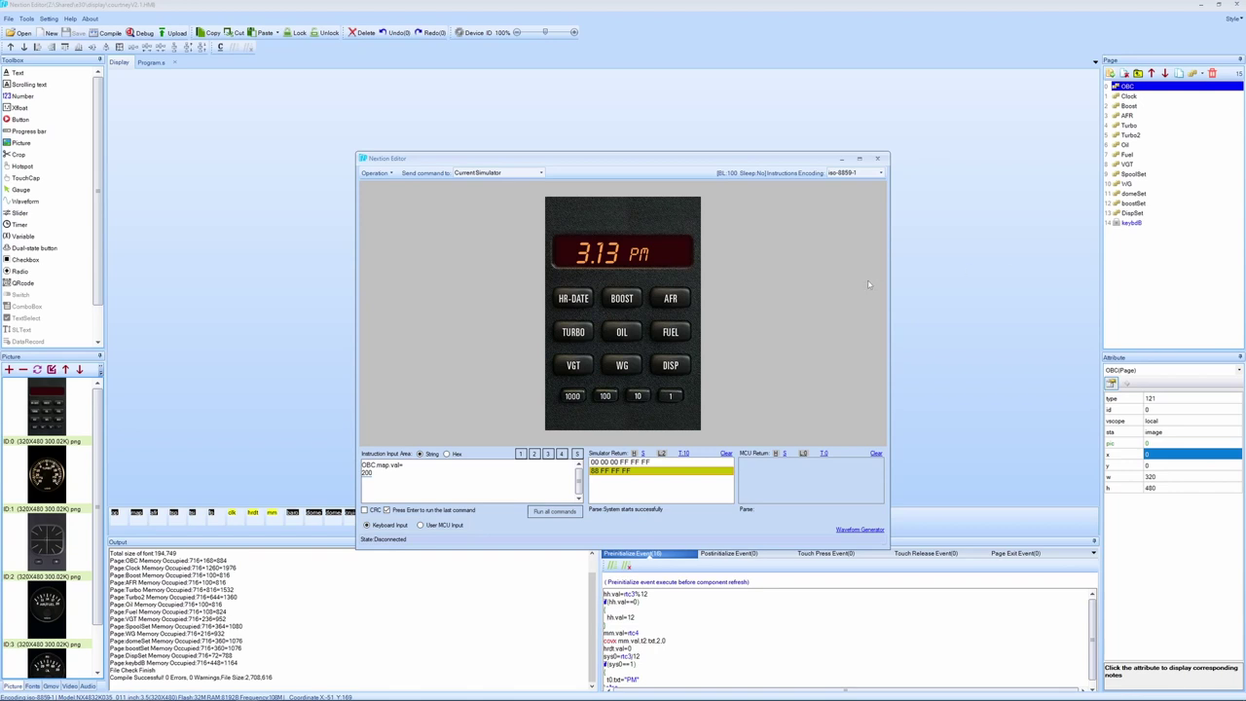
left_click(614, 302)
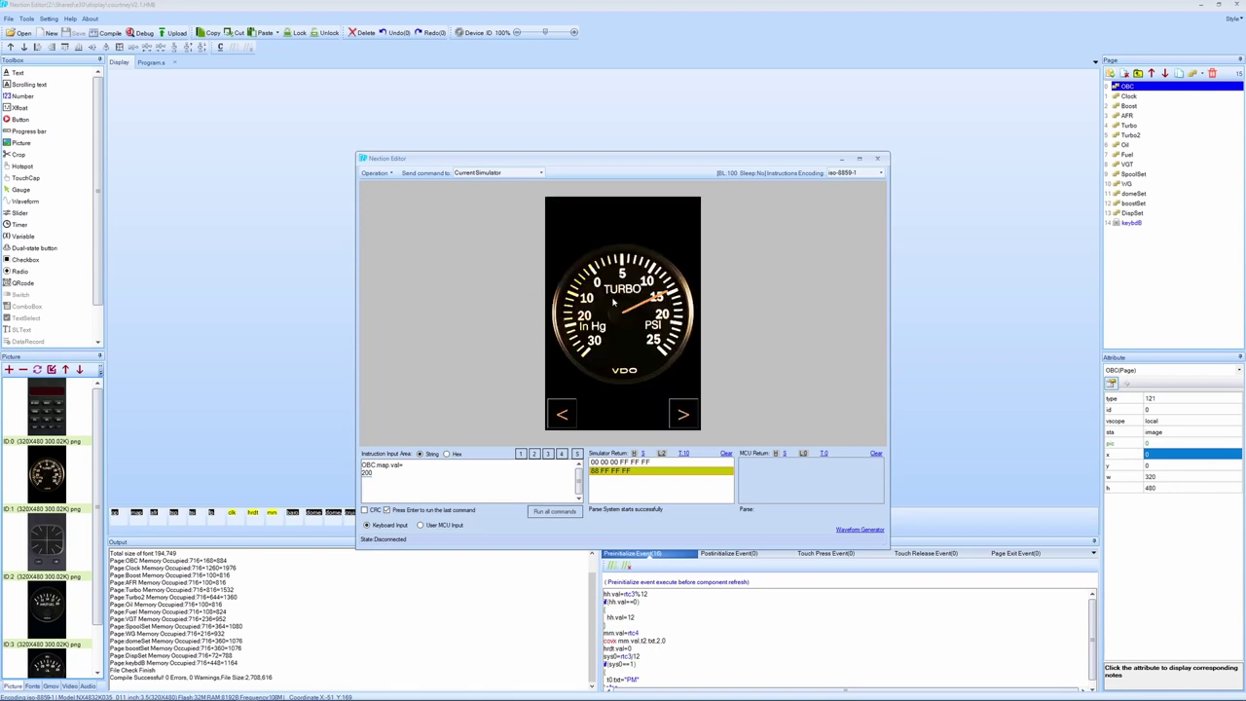
Change the simulator instruction to OBC.map.val=100 and run it on the boost gauge.
left_click(436, 467)
key("Delete")
type("100")
key("Return")
key("BackSpace")
Examine the air/fuel, turbo, detailed turbo bars, oil and fuel gauge pages in order.
left_click(684, 416)
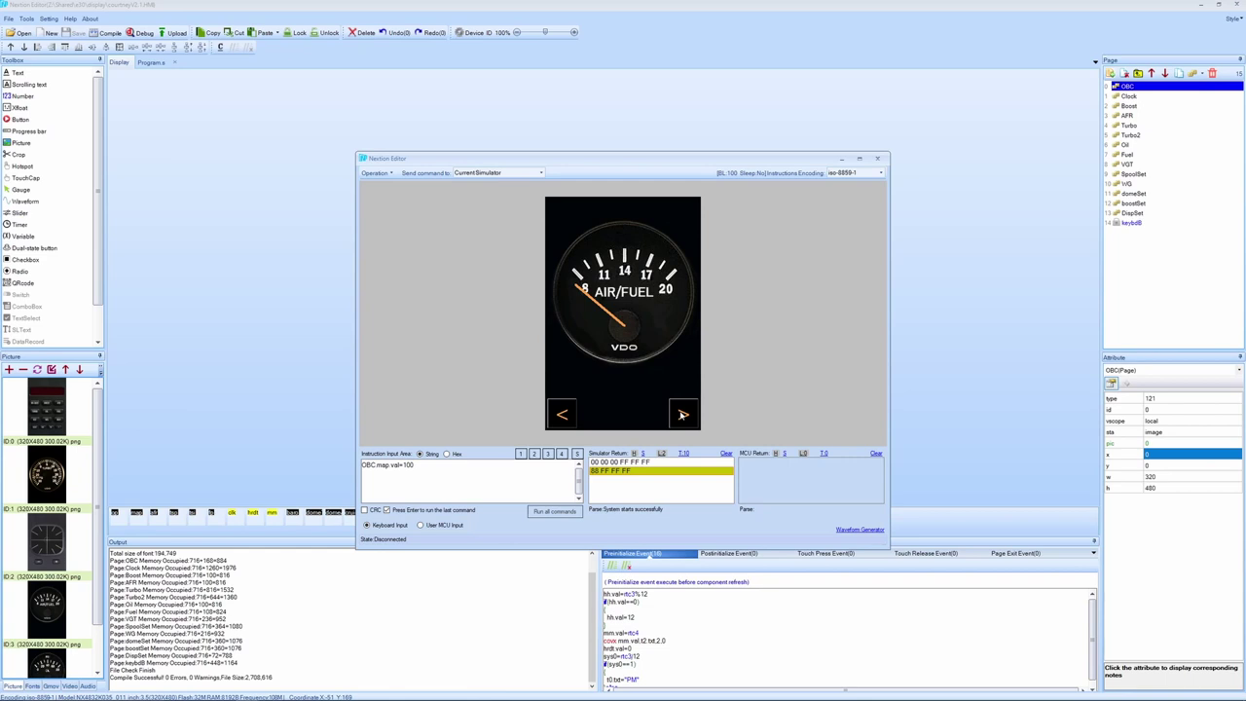
left_click(683, 416)
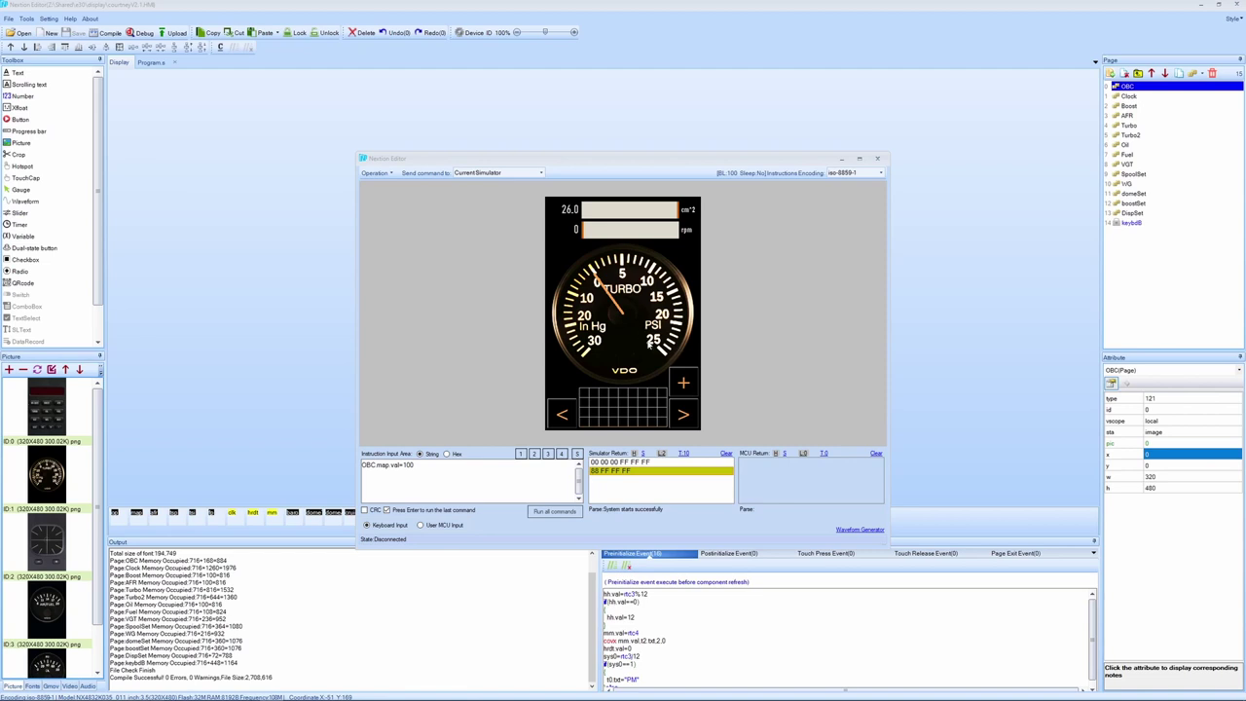
left_click(684, 385)
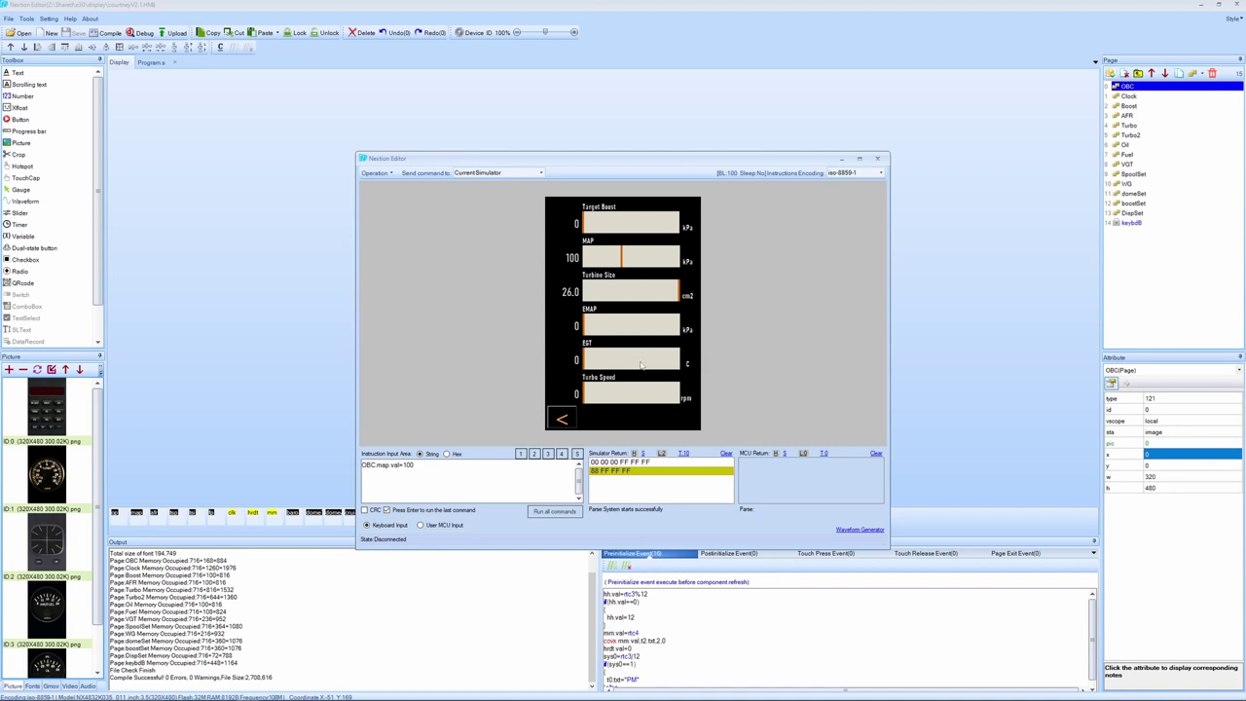
left_click(571, 414)
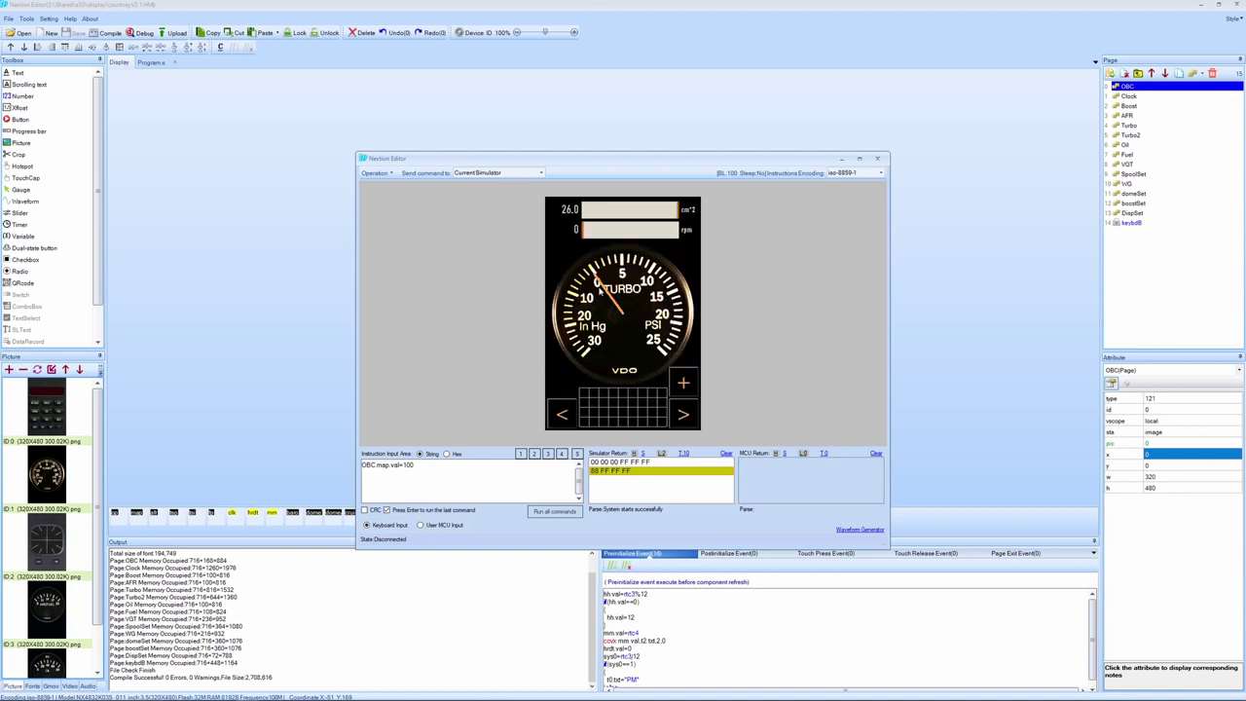
left_click(680, 418)
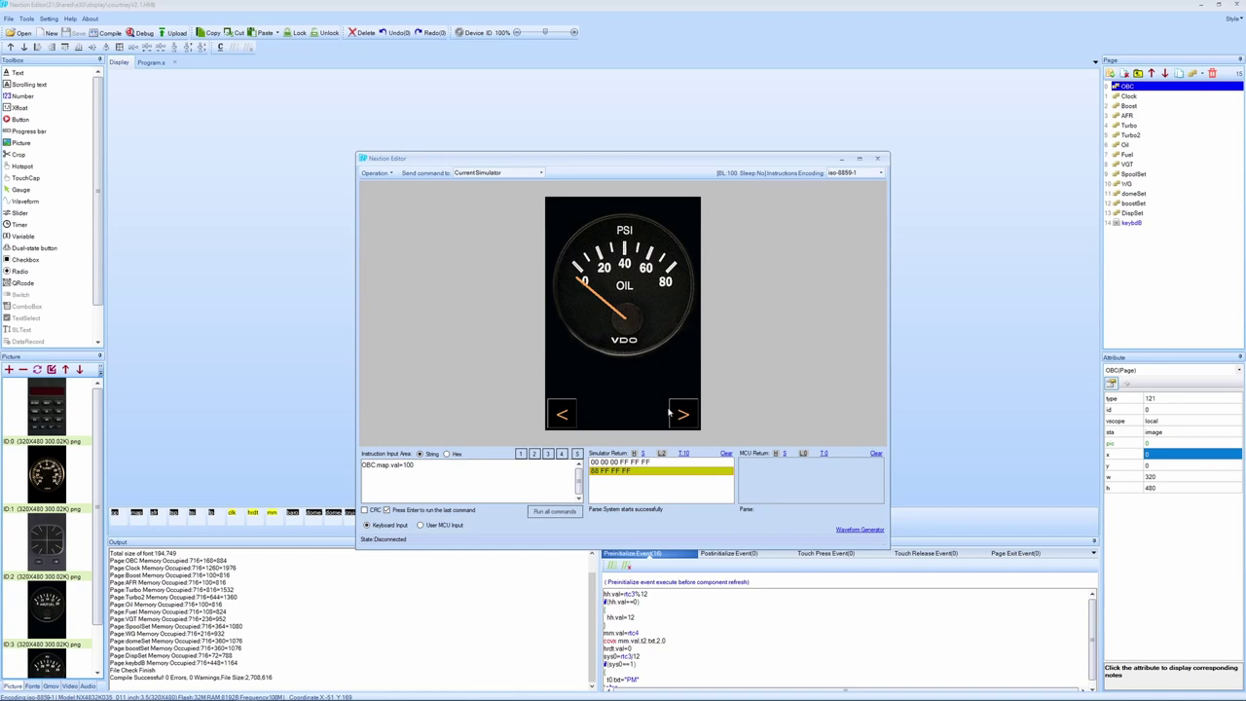
left_click(683, 414)
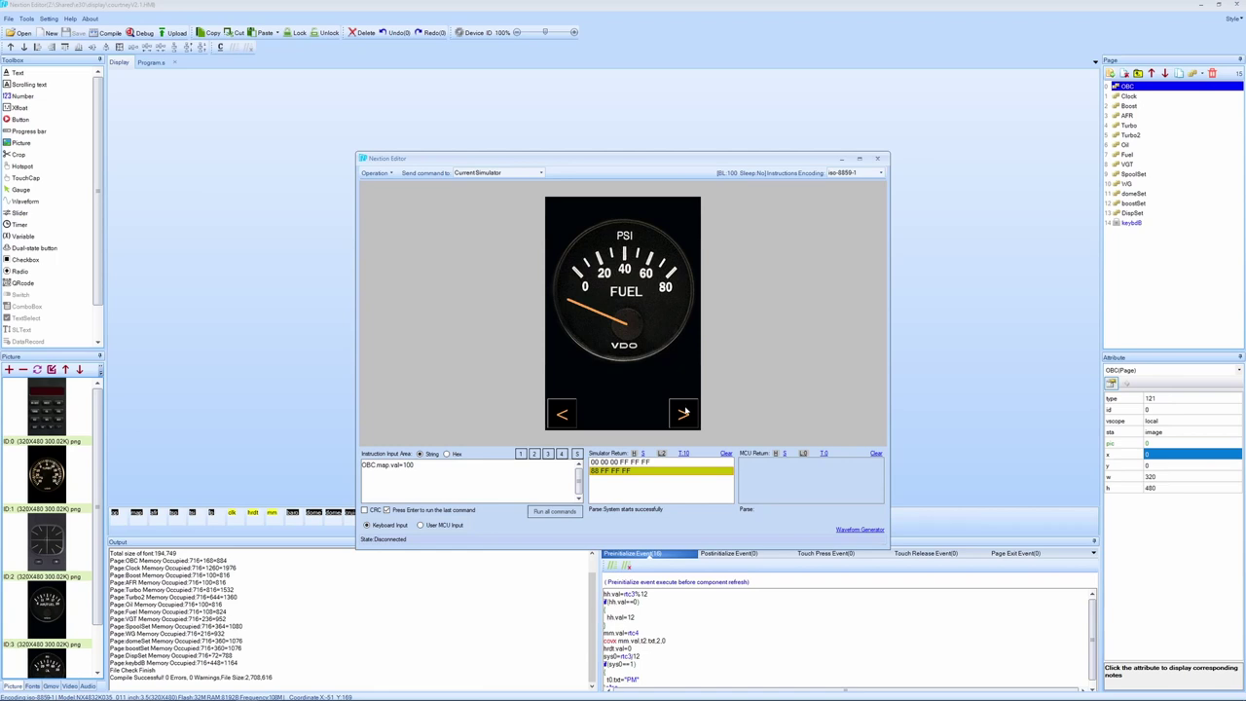
Go to the VGT page and cycle cruise mode, ending on 0.
left_click(684, 414)
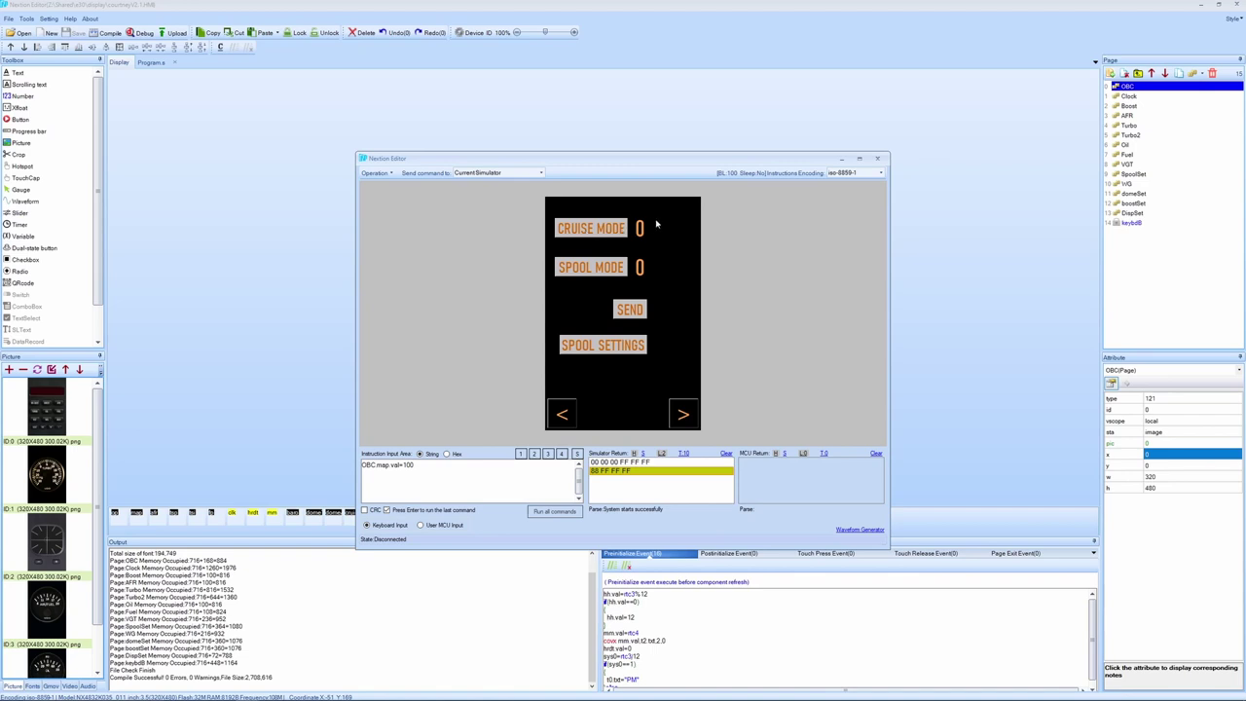
left_click(611, 230)
left_click(590, 228)
left_click(590, 227)
left_click(613, 236)
Set spool mode to 3 on the VGT page, send the modes and inspect the simulator's returned bytes.
left_click(611, 266)
left_click(612, 267)
left_click(612, 267)
left_click(638, 310)
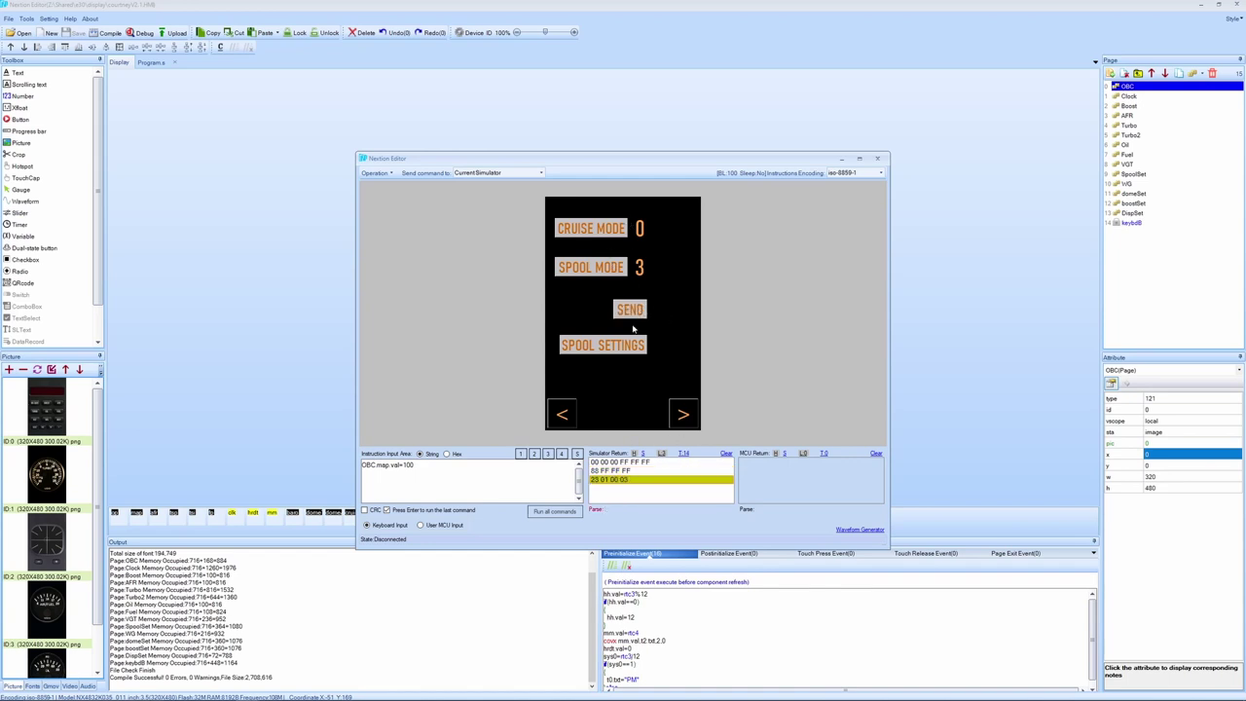
left_click(630, 312)
left_click(625, 488)
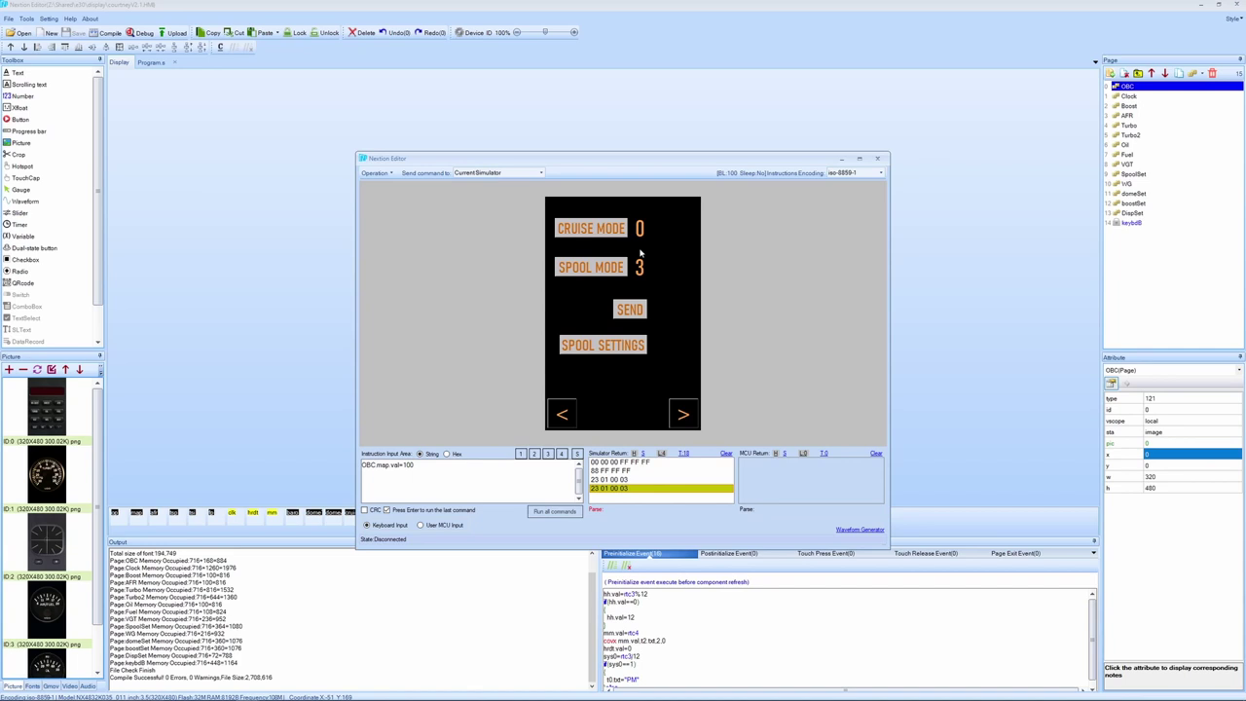
Open the spool settings and try to set spoolBalance to 5.0 with the numeric keypad.
left_click(591, 344)
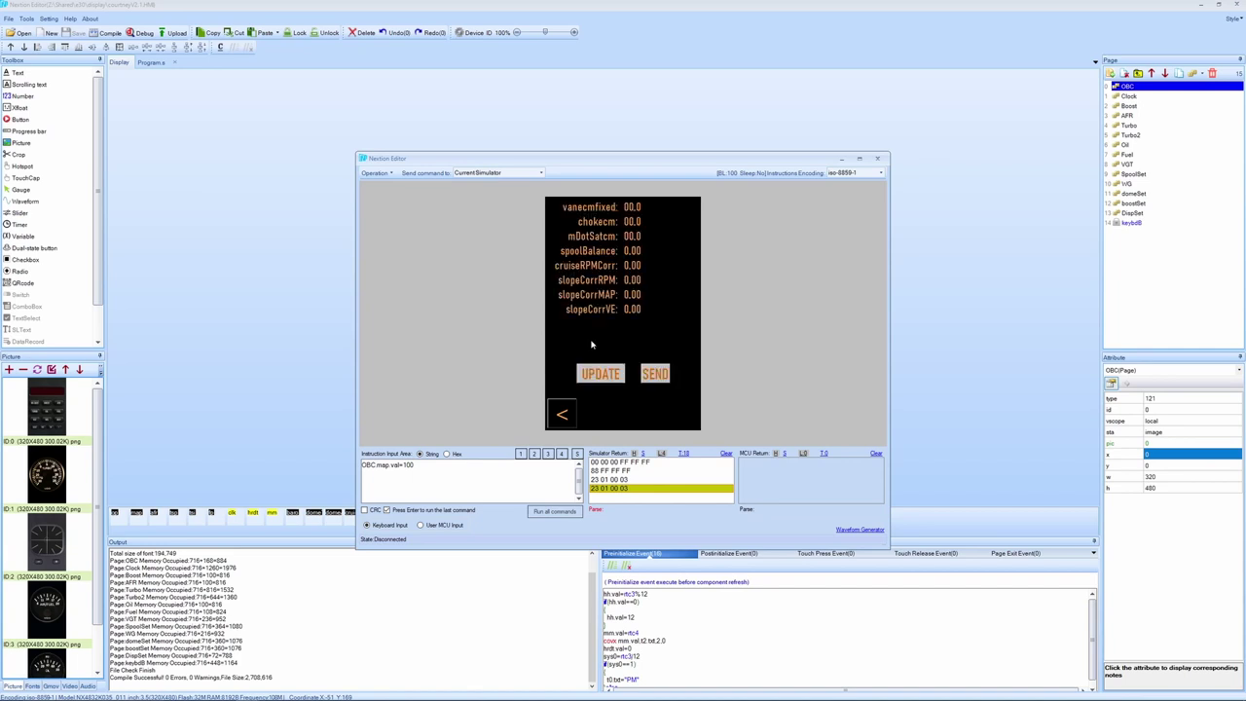
left_click(635, 255)
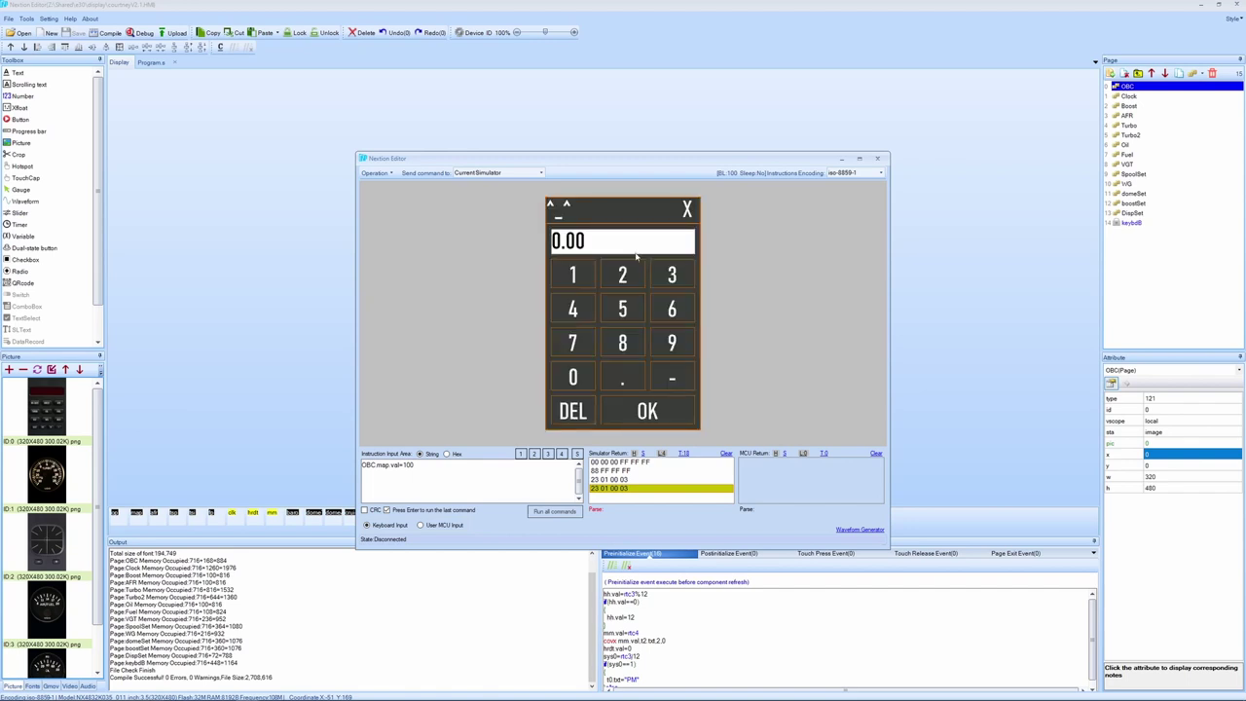
left_click(635, 309)
left_click(623, 275)
left_click(574, 411)
left_click(574, 411)
left_click(574, 411)
left_click(575, 411)
left_click(574, 411)
left_click(575, 411)
left_click(623, 309)
left_click(623, 377)
left_click(573, 377)
left_click(648, 411)
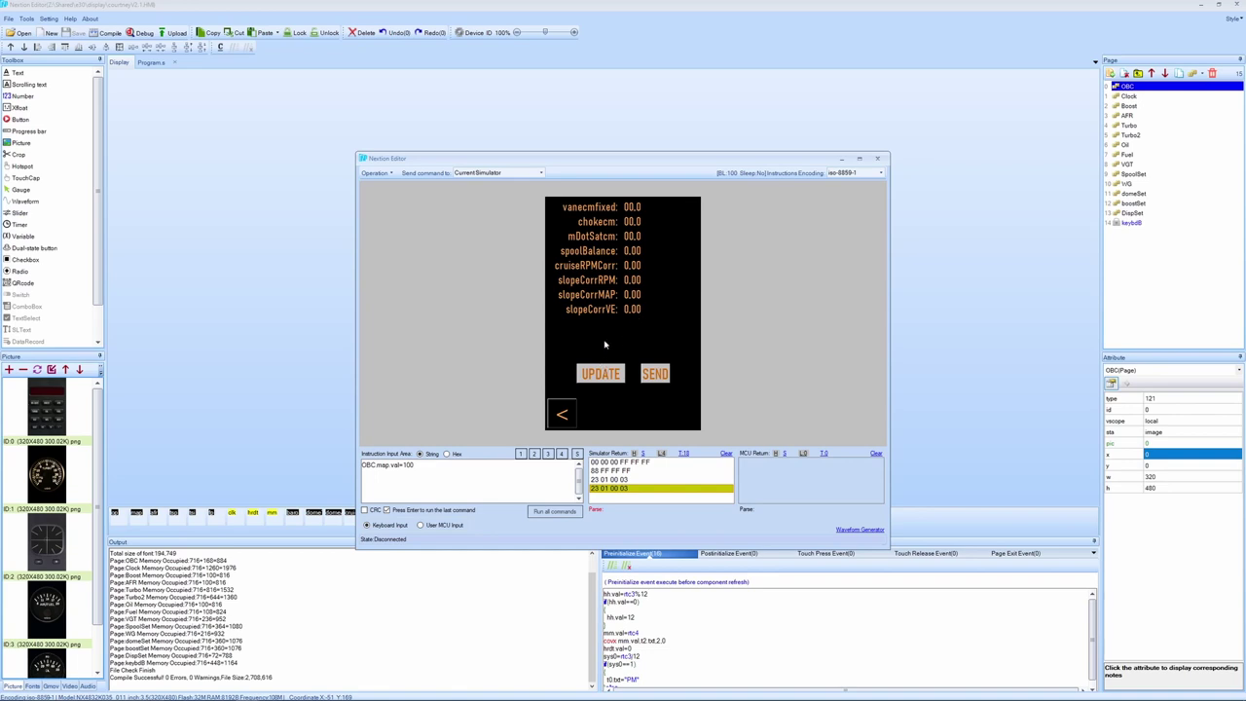
Set slopeCorrMAP to 2.0 and send the spool settings.
left_click(634, 295)
key("BackSpace")
key("BackSpace")
key("BackSpace")
key("BackSpace")
type("2.0")
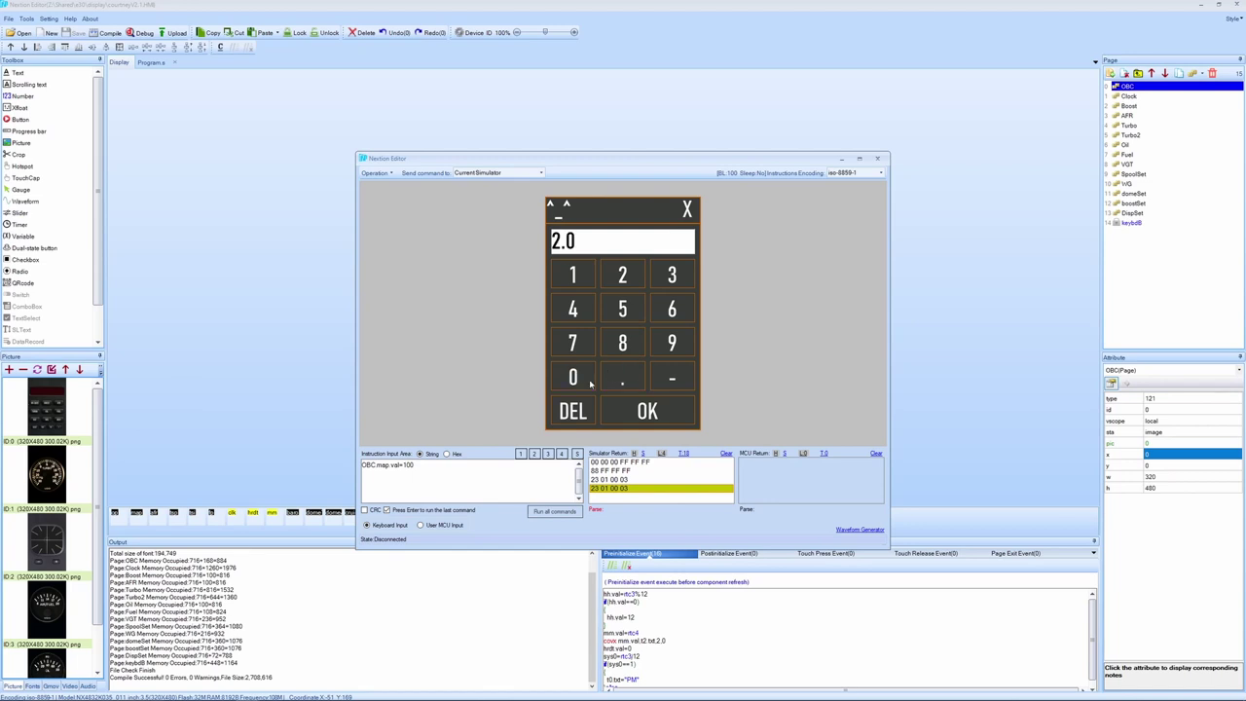
key("Return")
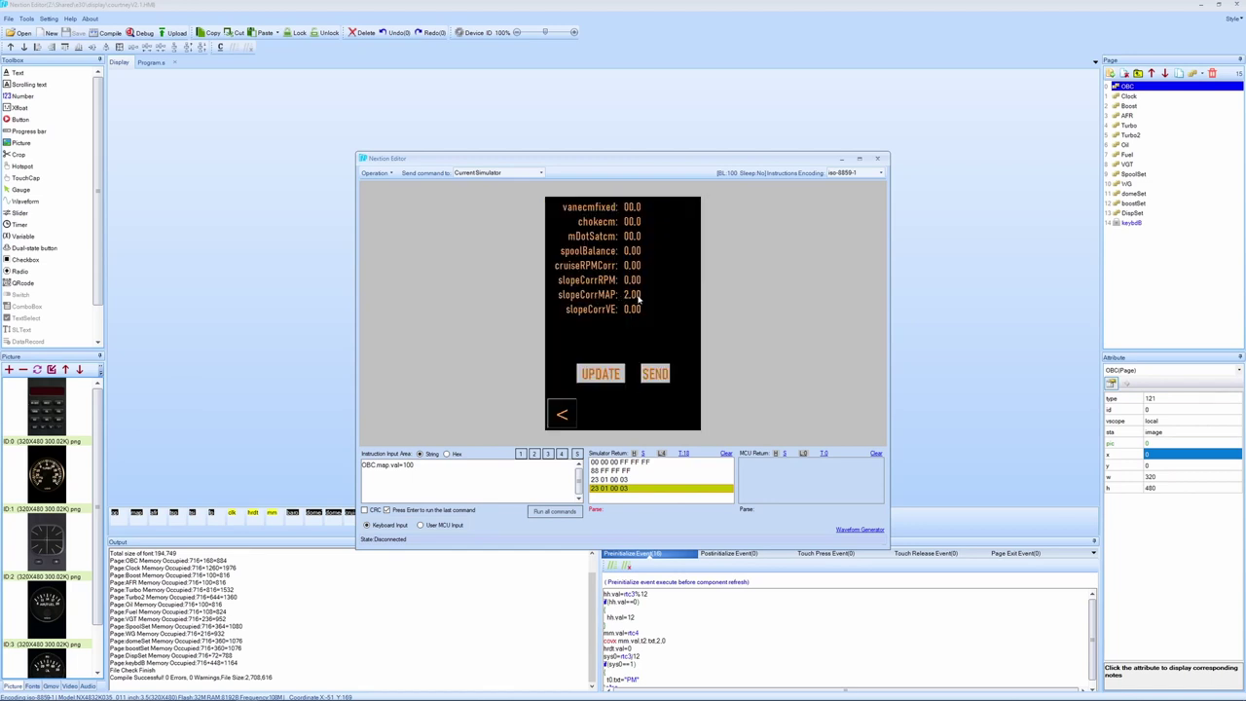
left_click(657, 377)
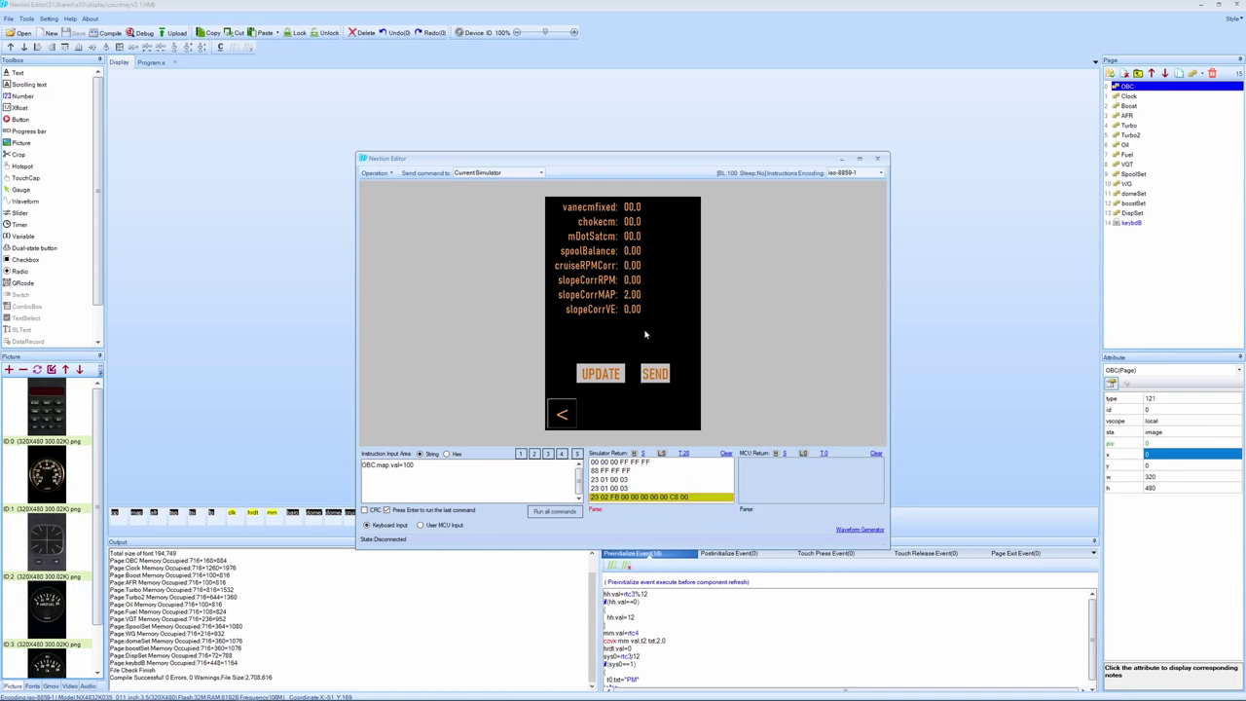
Leave the spool settings, go to the WG page, set boost mode to 1 and send it.
left_click(562, 414)
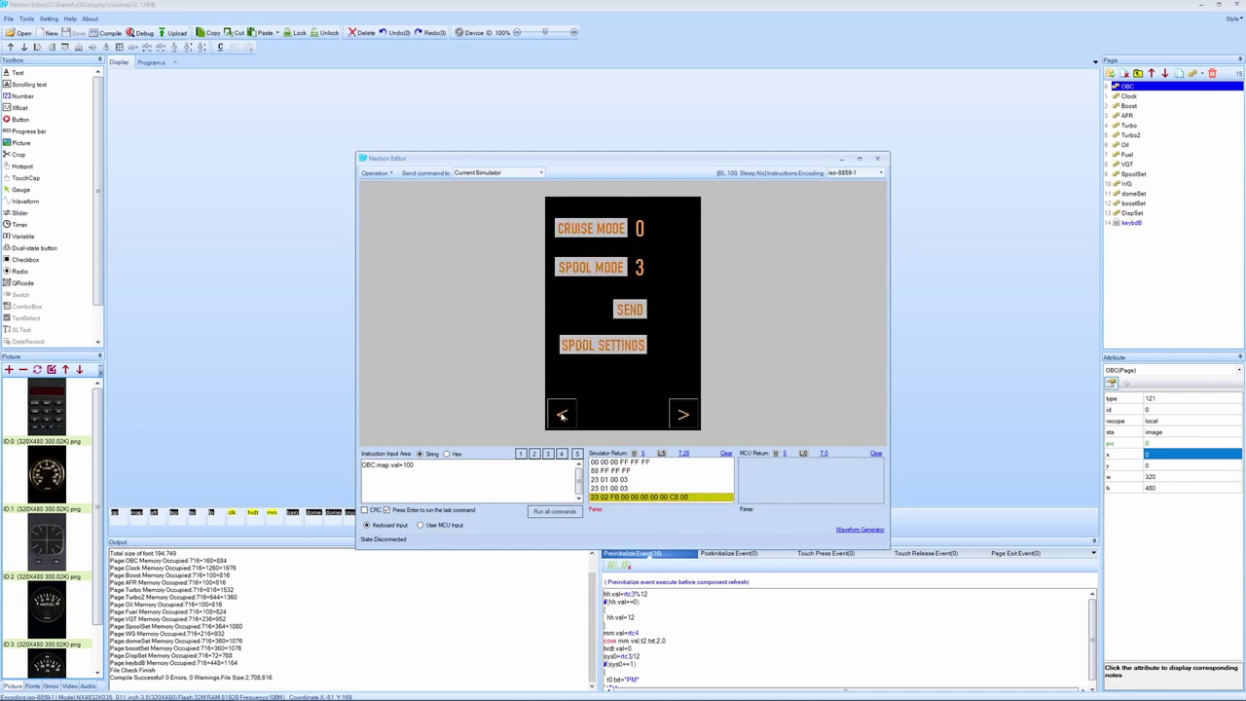
left_click(684, 414)
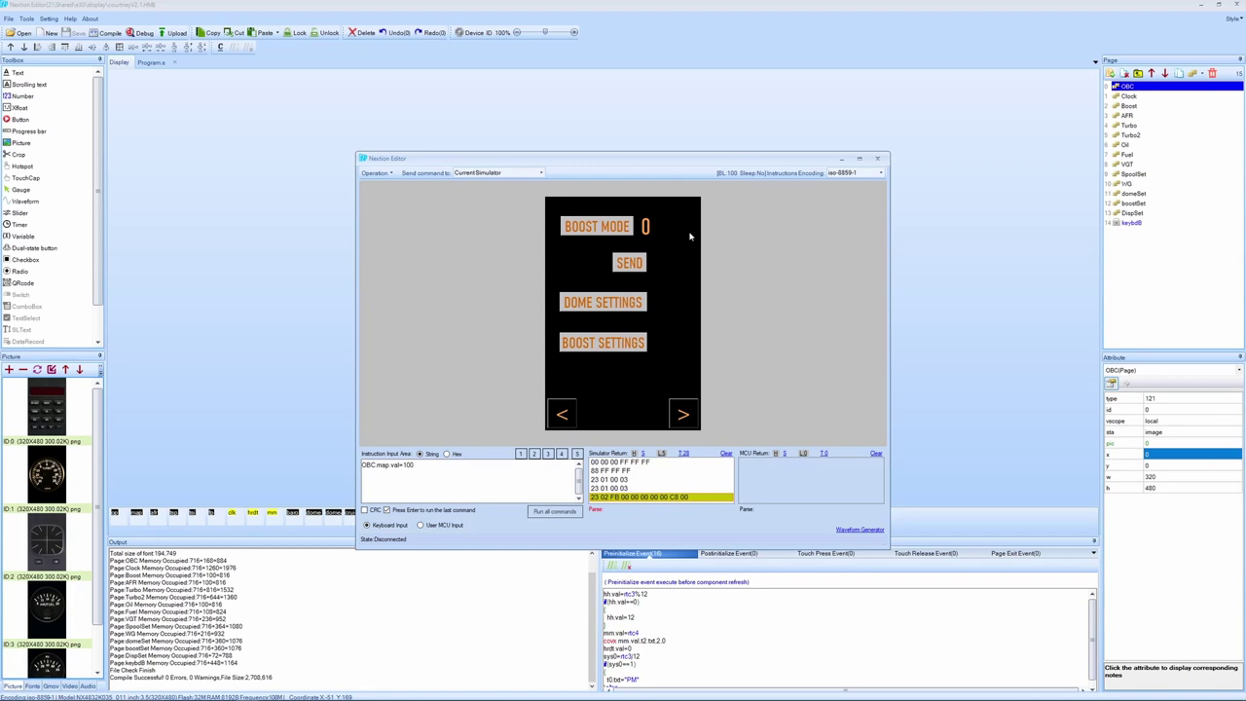
left_click(611, 225)
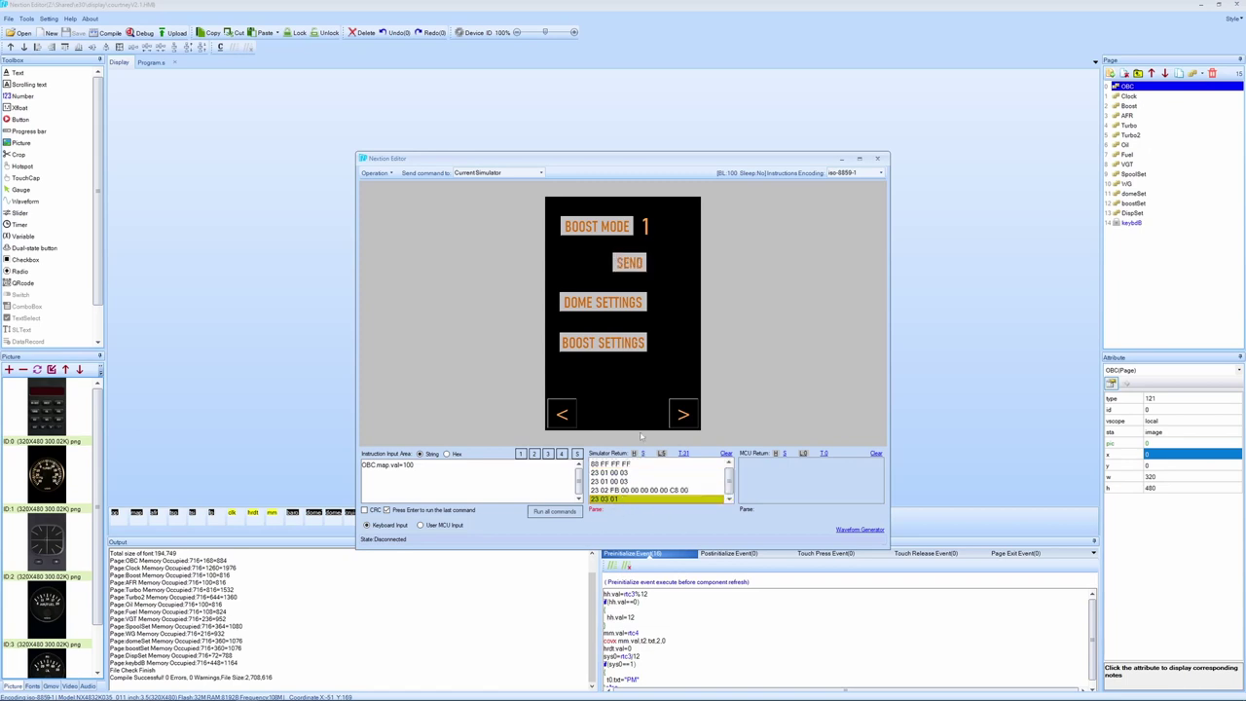
Set domeKi to 1.1 in the dome settings, send the settings and return to the boost mode page.
left_click(617, 305)
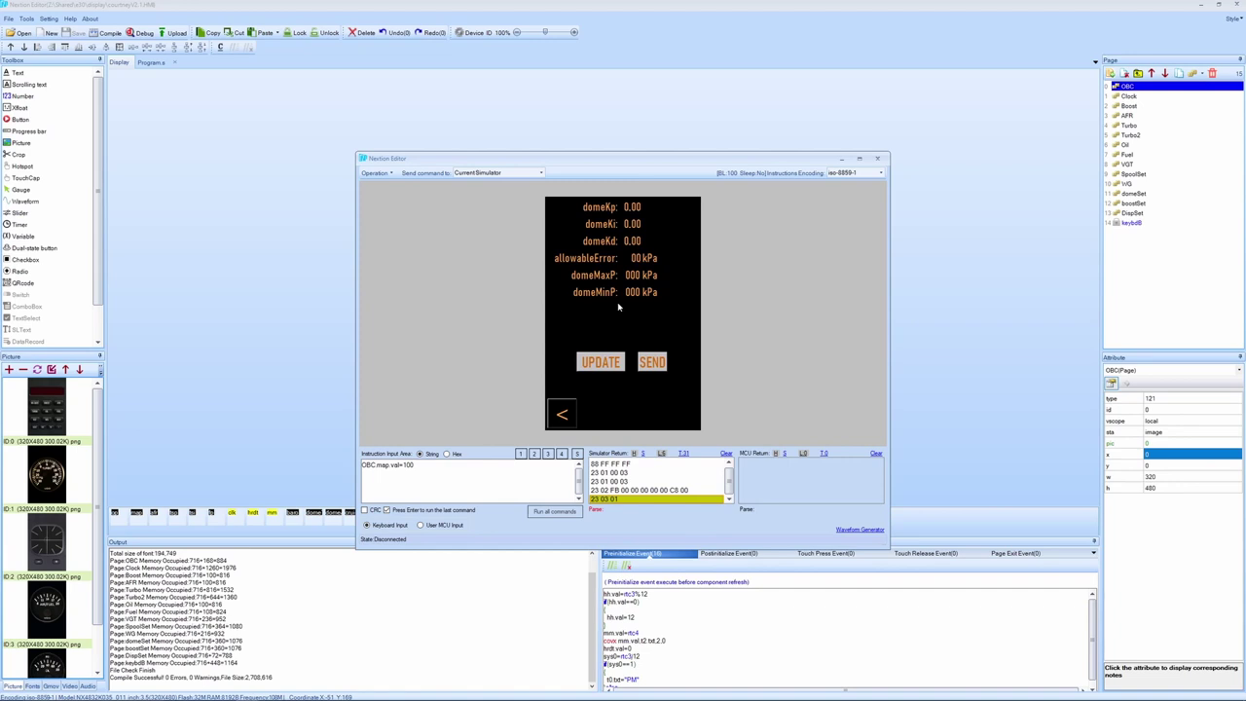
left_click(629, 226)
left_click(574, 411)
left_click(574, 411)
left_click(575, 411)
left_click(573, 274)
left_click(620, 376)
left_click(574, 275)
left_click(648, 413)
left_click(645, 361)
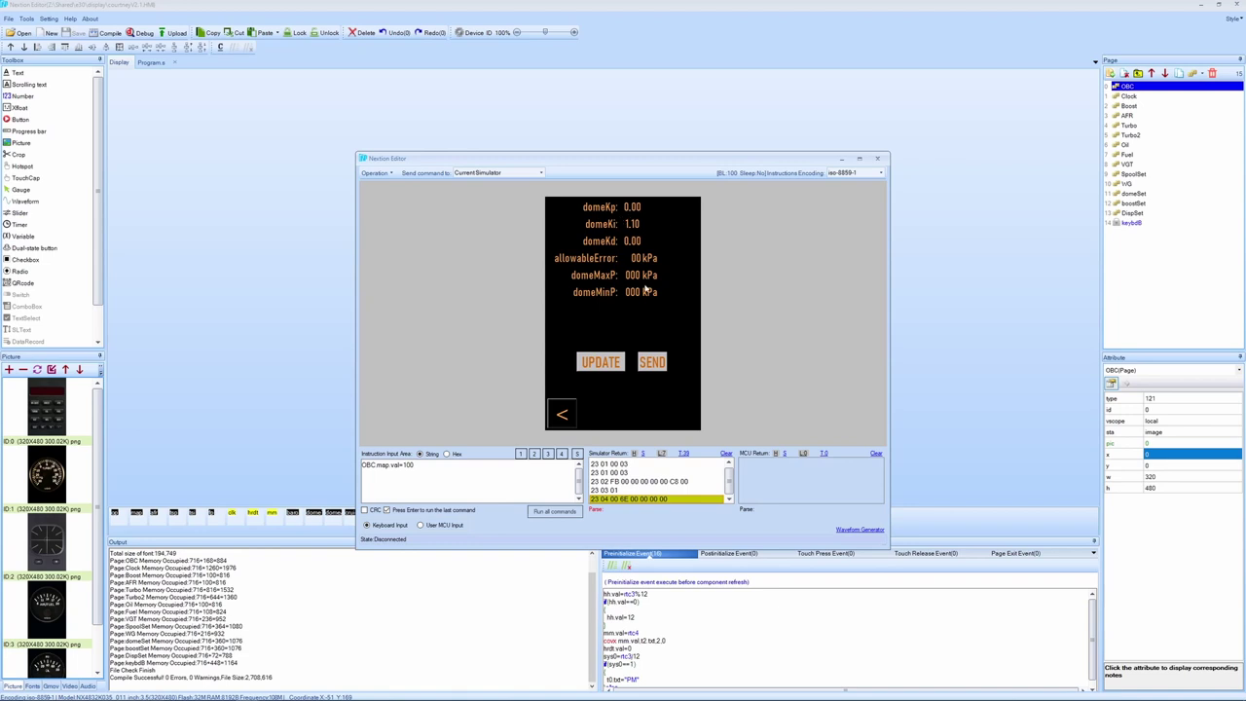
left_click(565, 413)
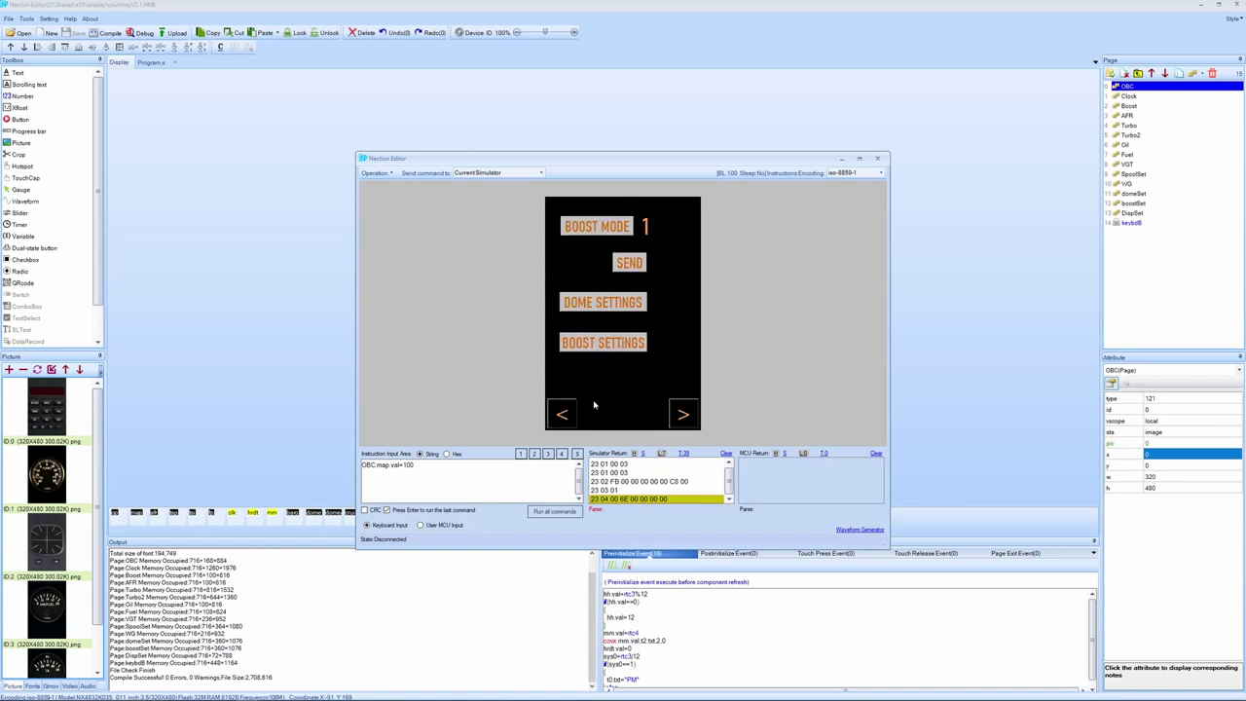
Adjust the vertical slider on the display settings page and return to the main keypad.
left_click(684, 415)
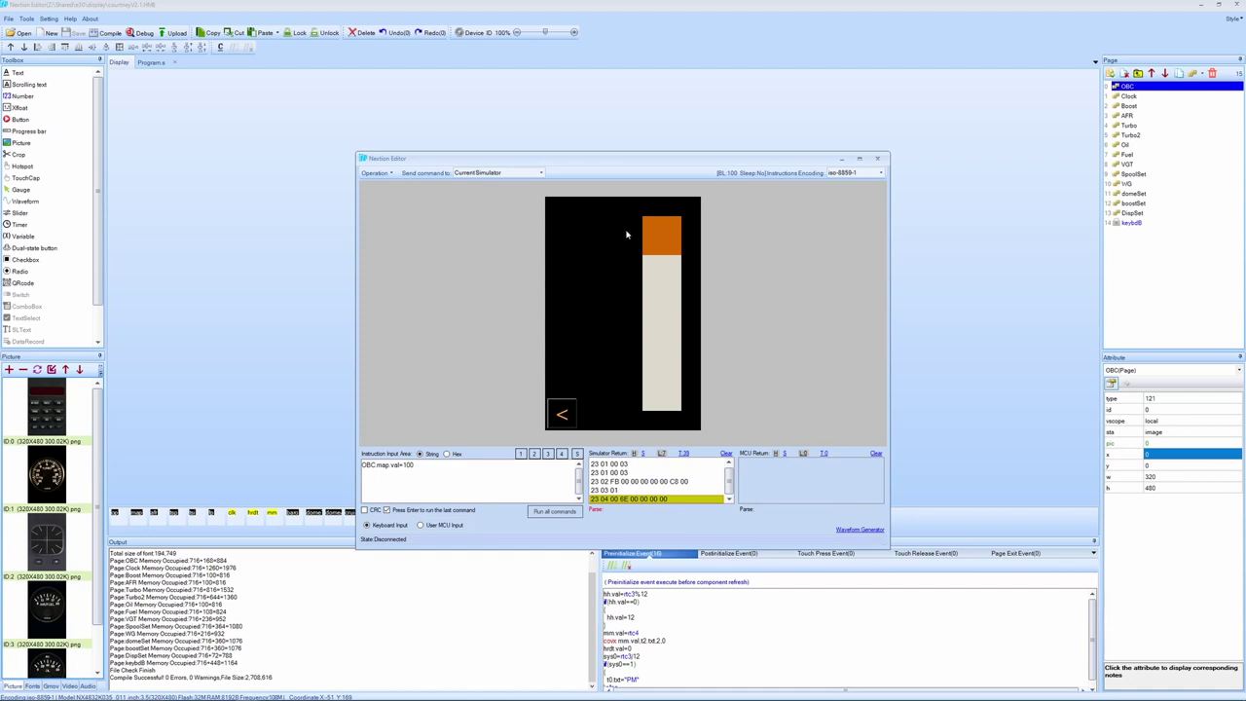
mouse_move(657, 239)
left_mouse_down()
mouse_move(657, 394)
mouse_move(660, 228)
left_mouse_up()
left_click(558, 407)
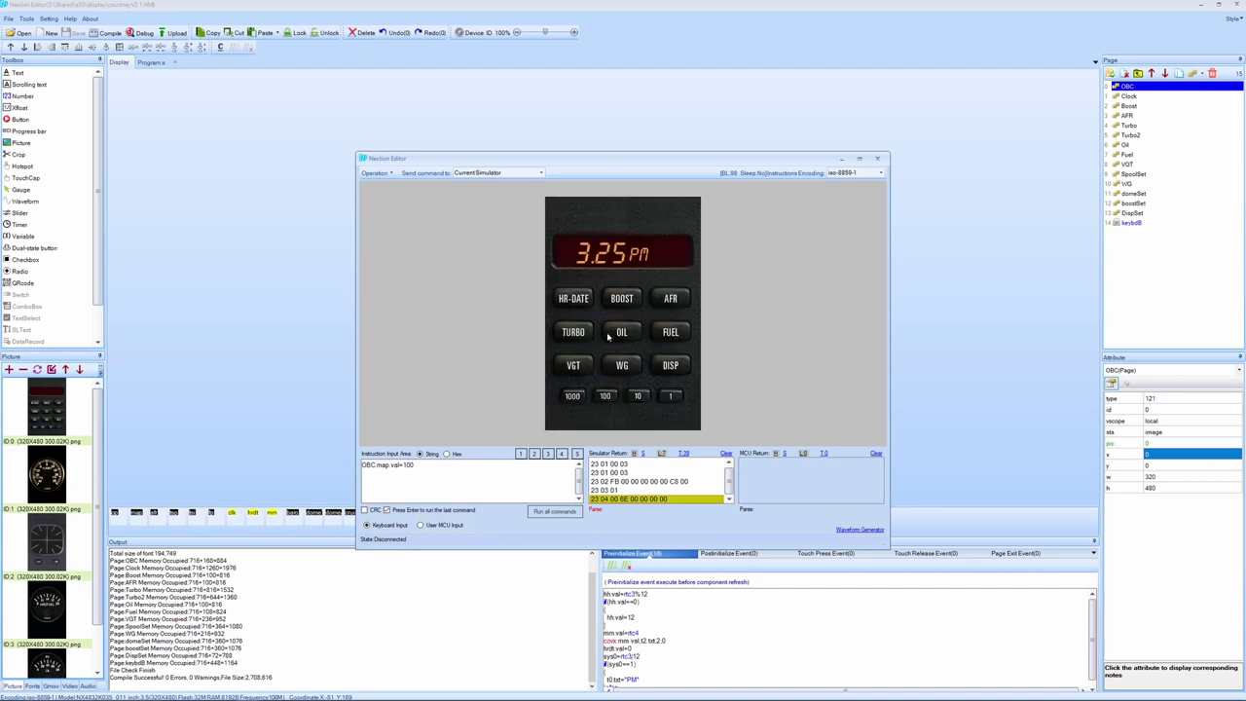